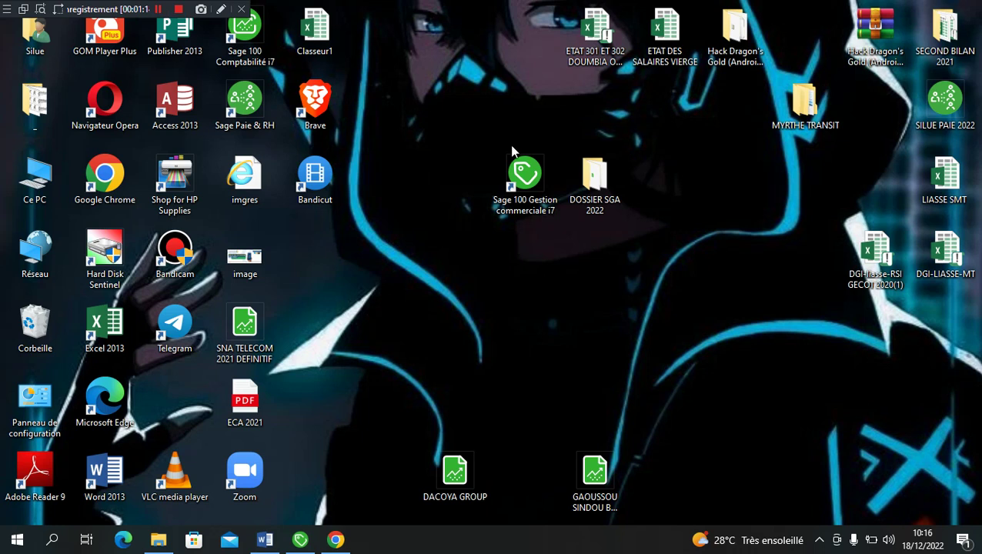
# Open the commercial file SGA GESCOM 2022 from the DOSSIER SGA 2022 folder and switch to Sage 100 Gestion commerciale.
pyautogui.doubleClick(600, 182)
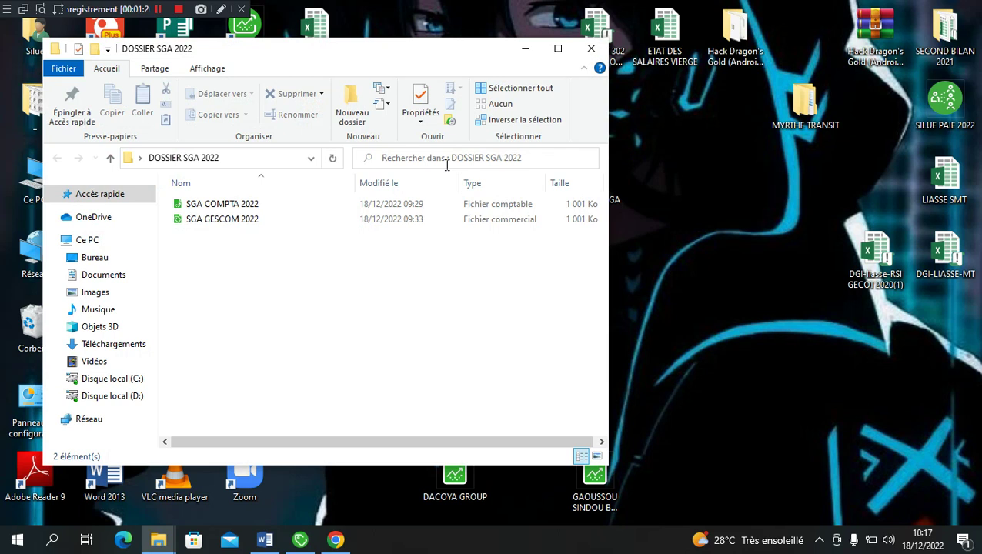
pyautogui.click(430, 223)
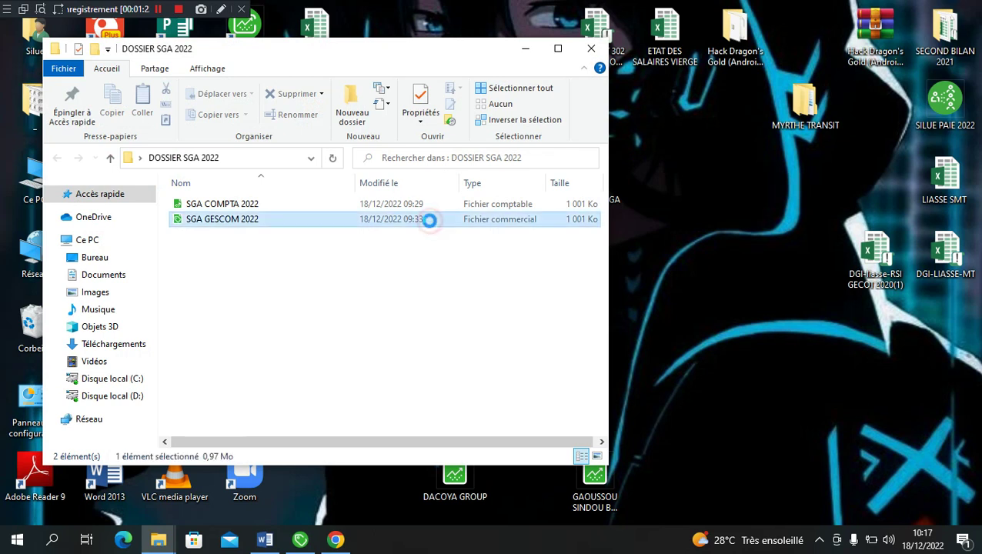
pyautogui.click(300, 540)
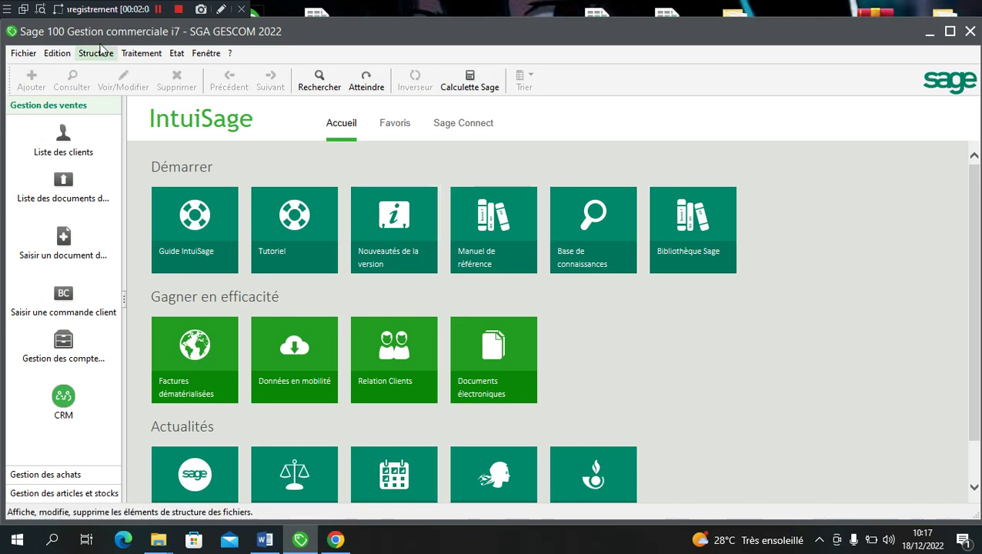
# Open the chart of accounts (Plan comptable) from the accounting structure elements.
pyautogui.click(102, 55)
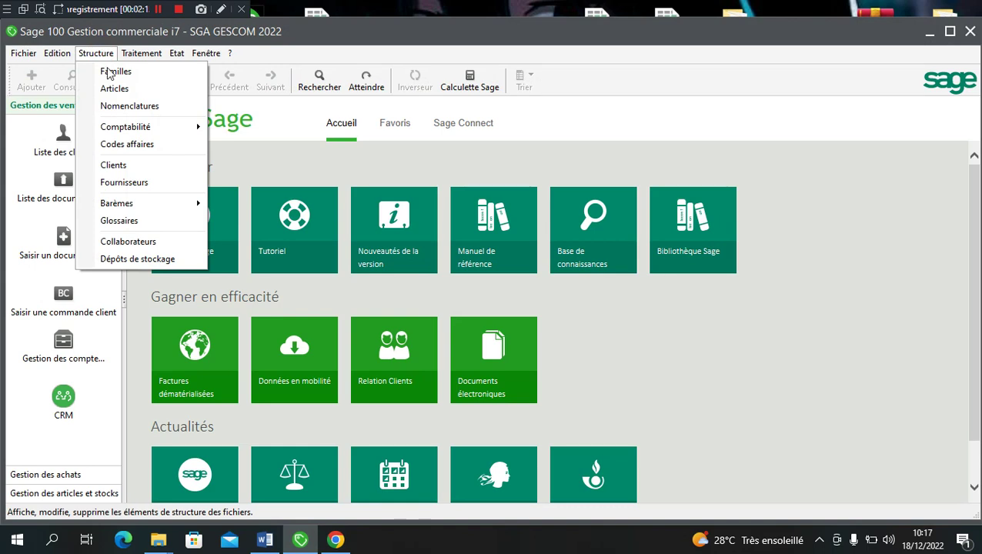
pyautogui.moveTo(143, 129)
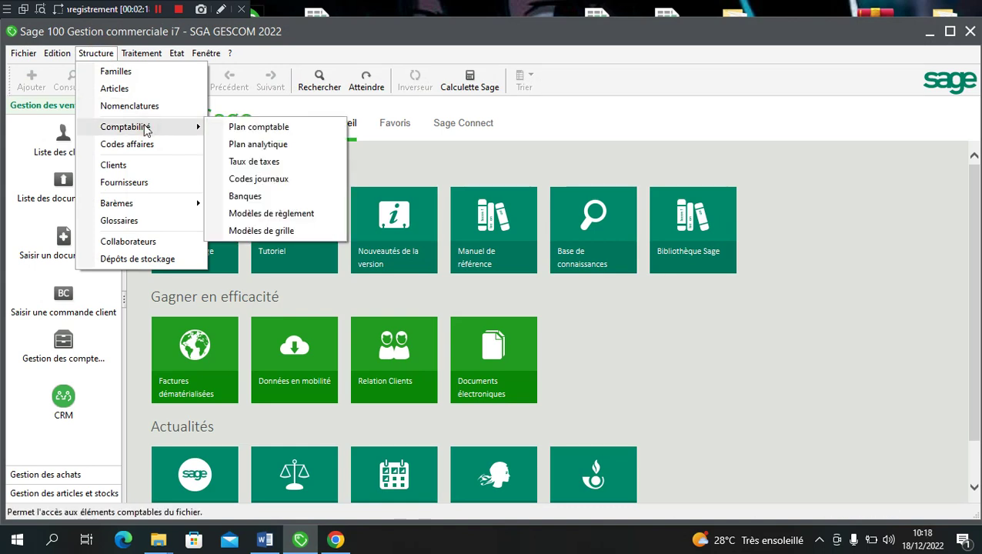
pyautogui.click(96, 54)
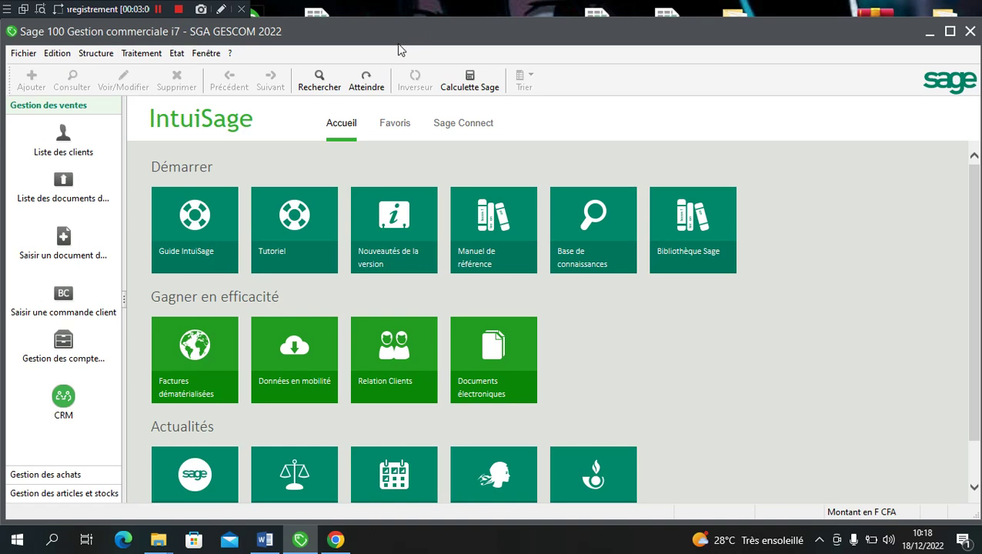
pyautogui.click(97, 53)
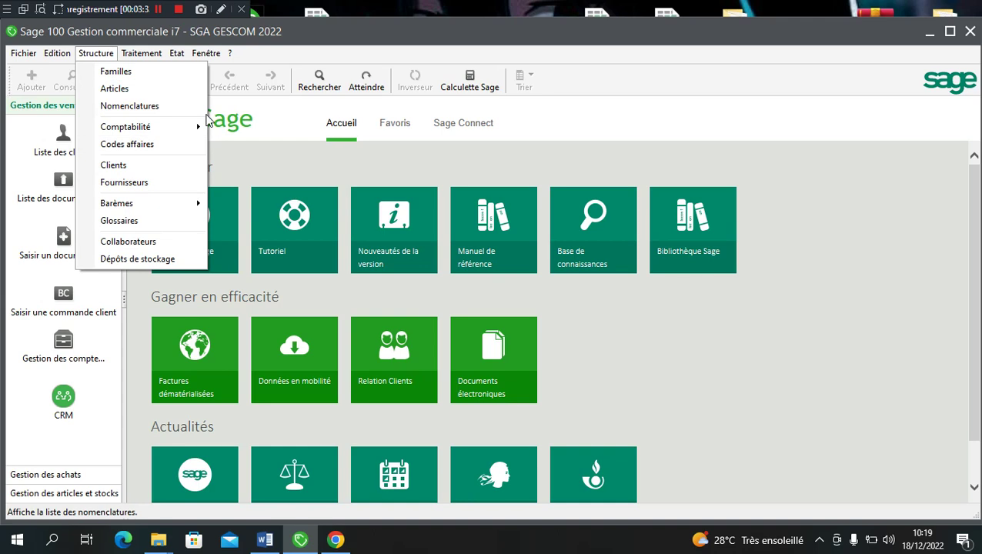
pyautogui.moveTo(198, 131)
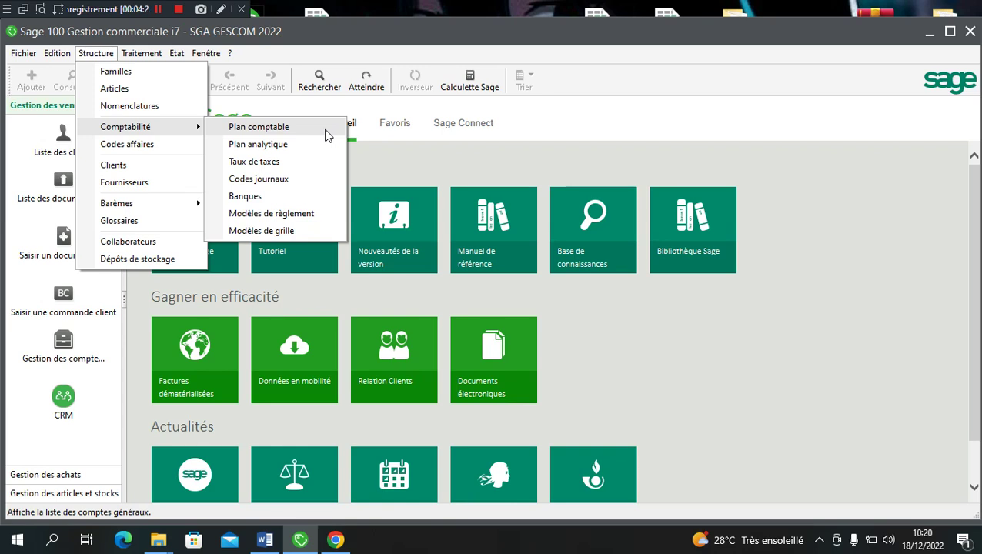
pyautogui.click(325, 135)
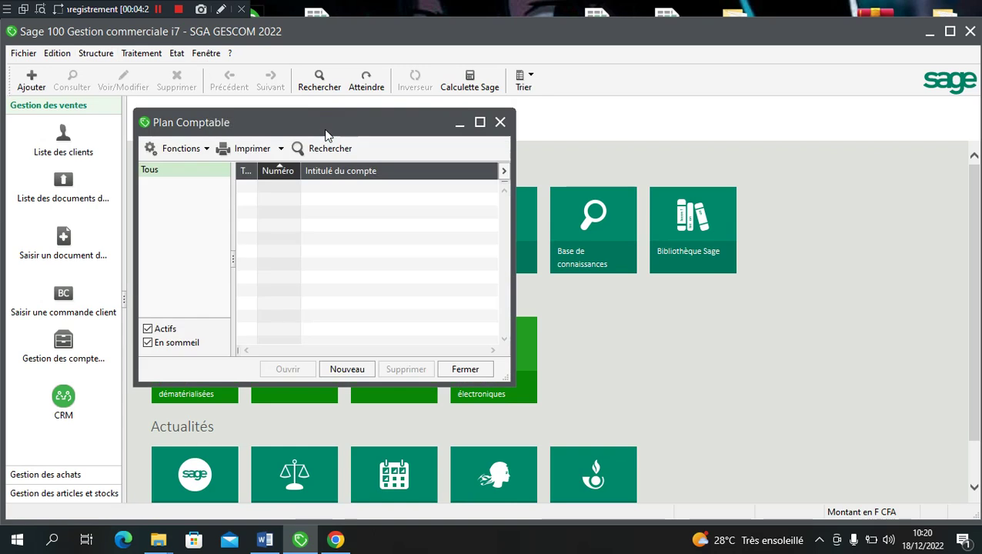
# Create general account 701101 titled VENTE DE MATERIELS in the chart of accounts.
pyautogui.doubleClick(368, 279)
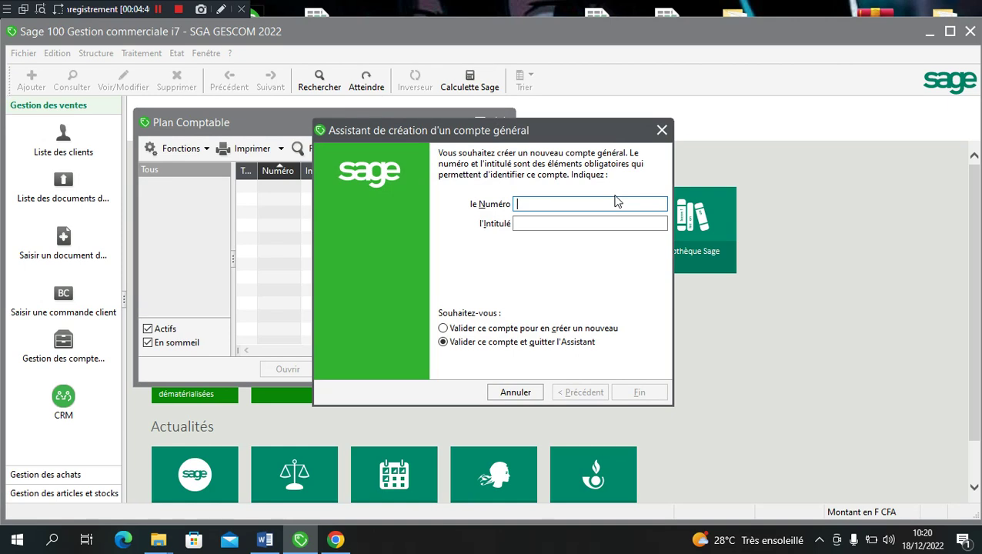
pyautogui.click(659, 133)
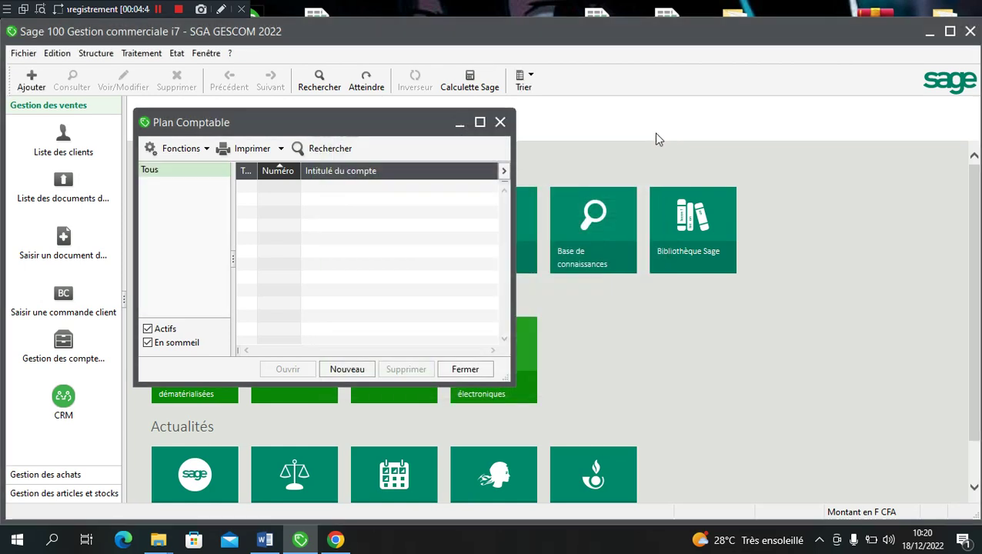
pyautogui.click(337, 371)
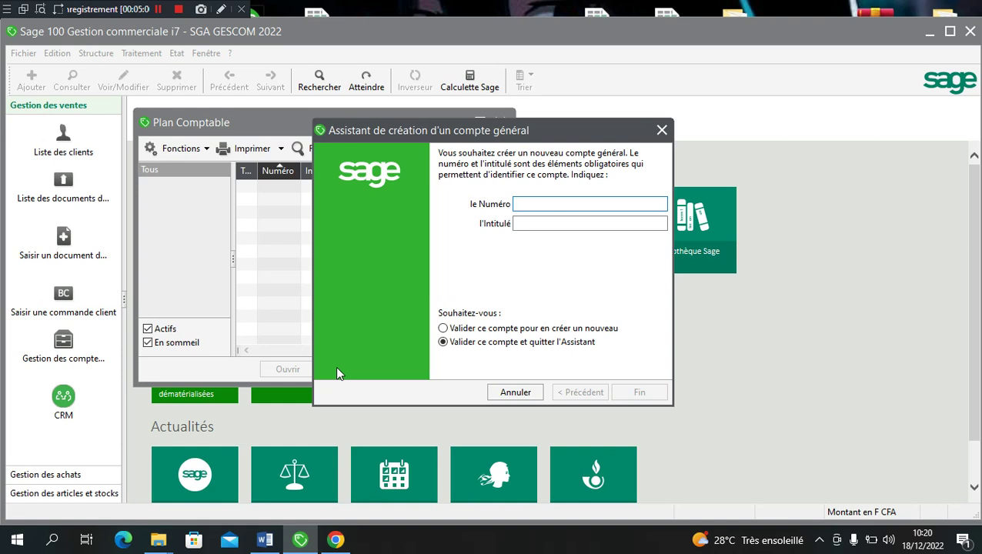
pyautogui.write('7011')
pyautogui.write('01')
pyautogui.press('BackSpace')
pyautogui.press('BackSpace')
pyautogui.write('01')
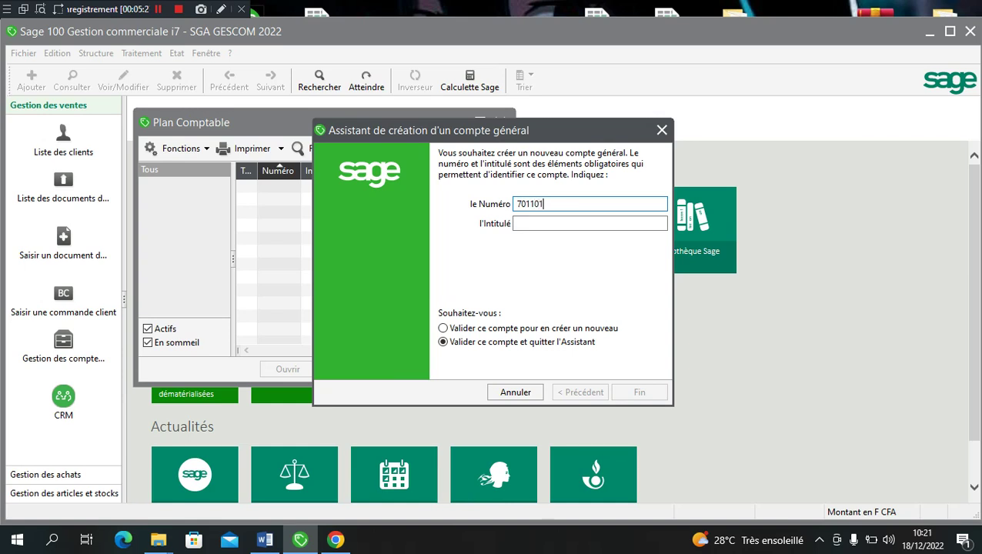
pyautogui.click(602, 223)
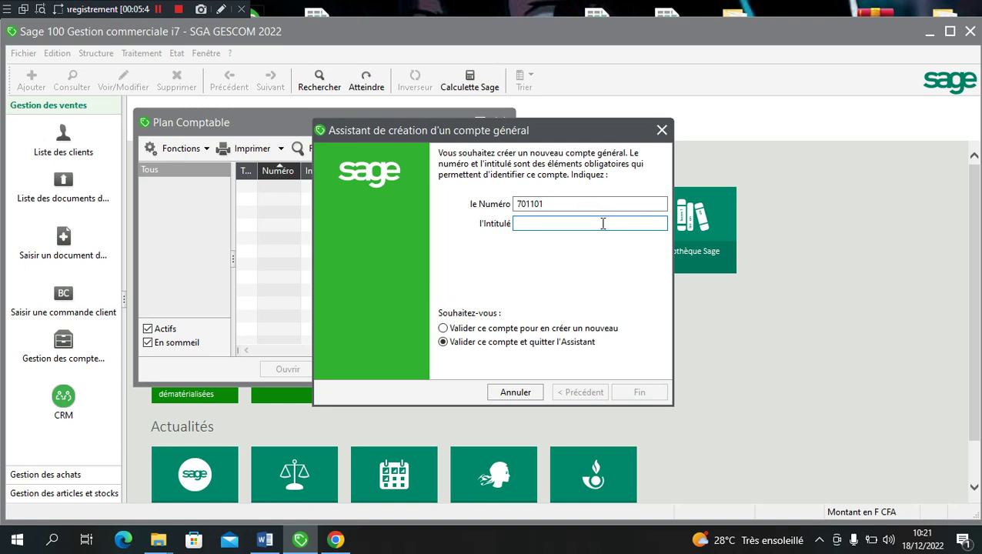
pyautogui.write('VENTE DE ')
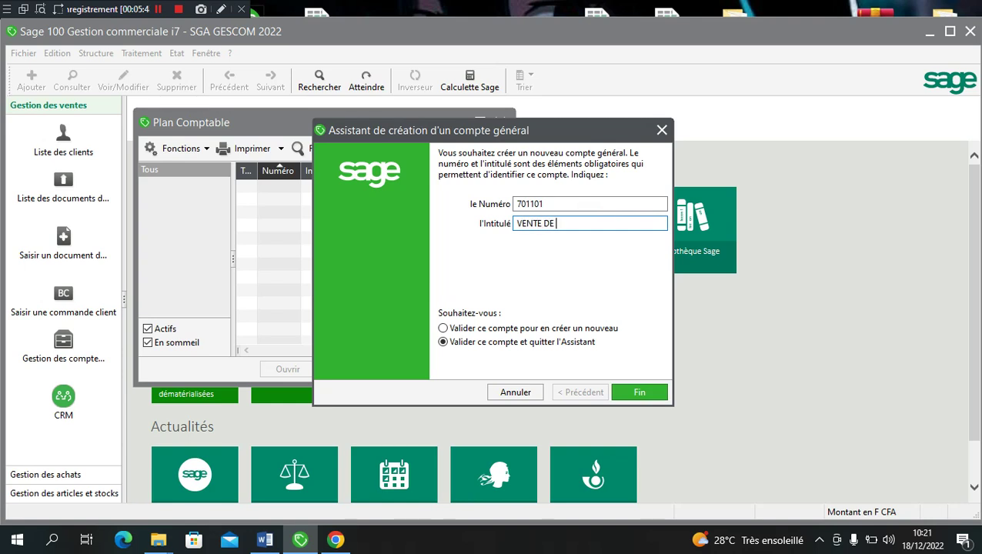
pyautogui.write('MATERIELS')
pyautogui.press('Return')
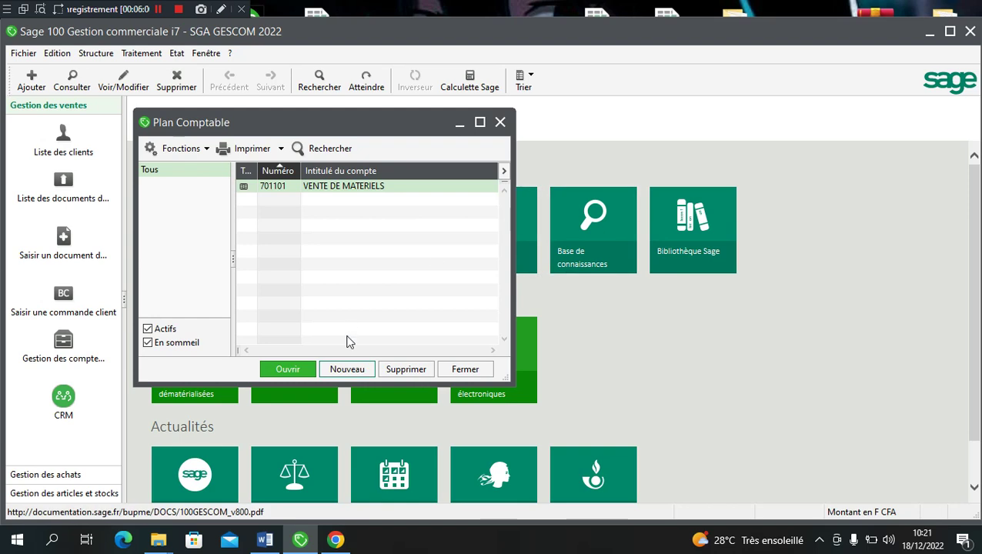
# Create general account 411100 titled CLIENTS, choosing to validate it and create another account.
pyautogui.click(347, 369)
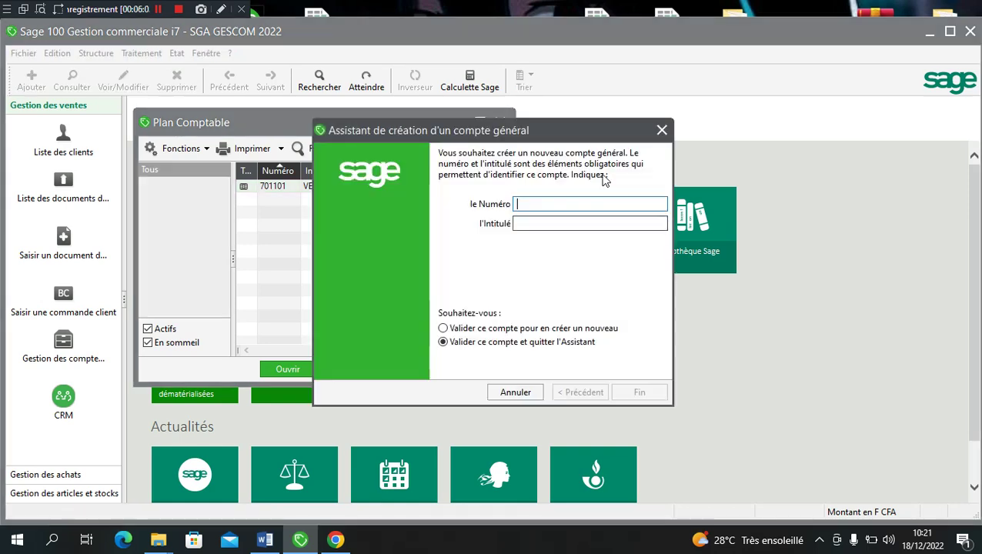
pyautogui.write('4111')
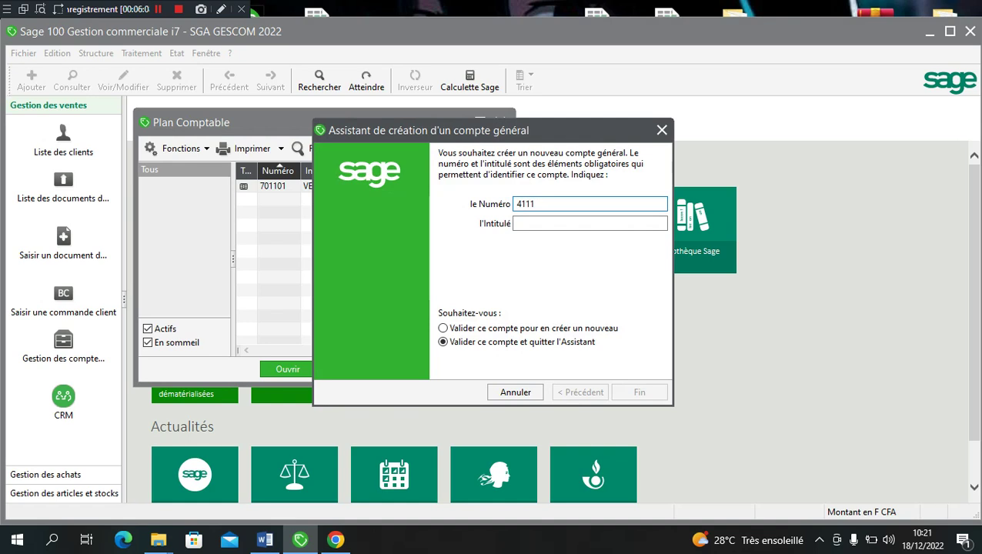
pyautogui.write('00')
pyautogui.click(598, 225)
pyautogui.write('CLIENTS')
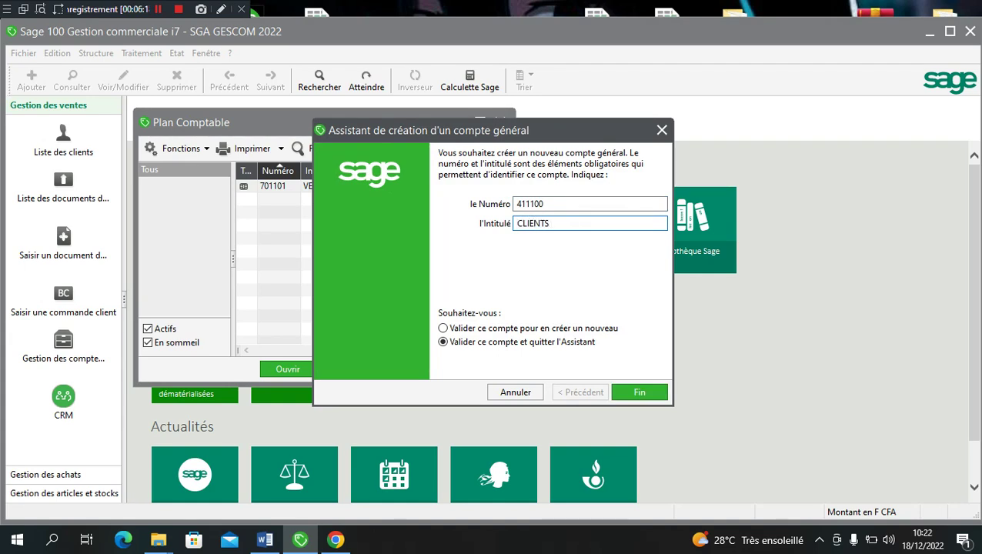
pyautogui.click(445, 329)
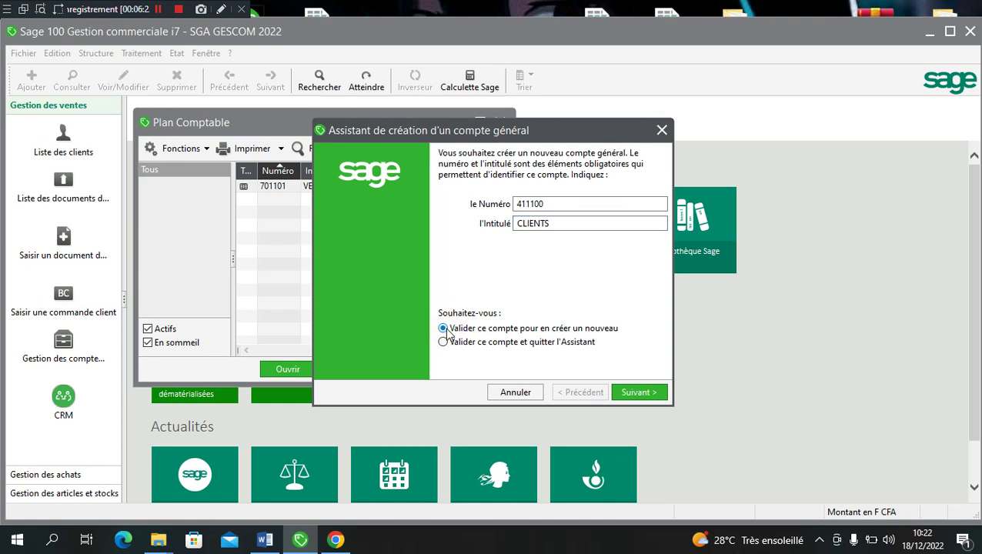
pyautogui.press('Return')
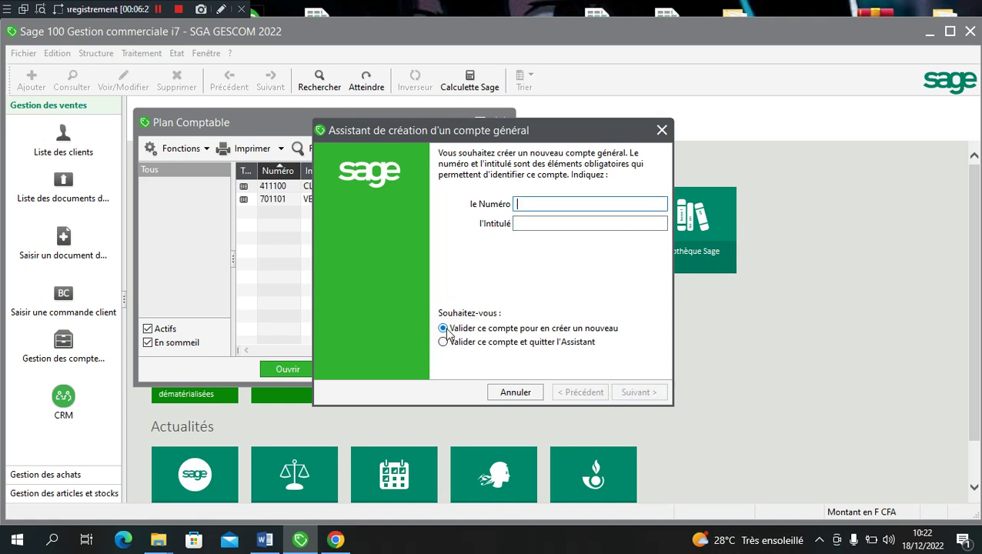
# Create general account 601101 titled ACHAT DE MATERIELS and continue with another new account.
pyautogui.write('601101')
pyautogui.click(589, 221)
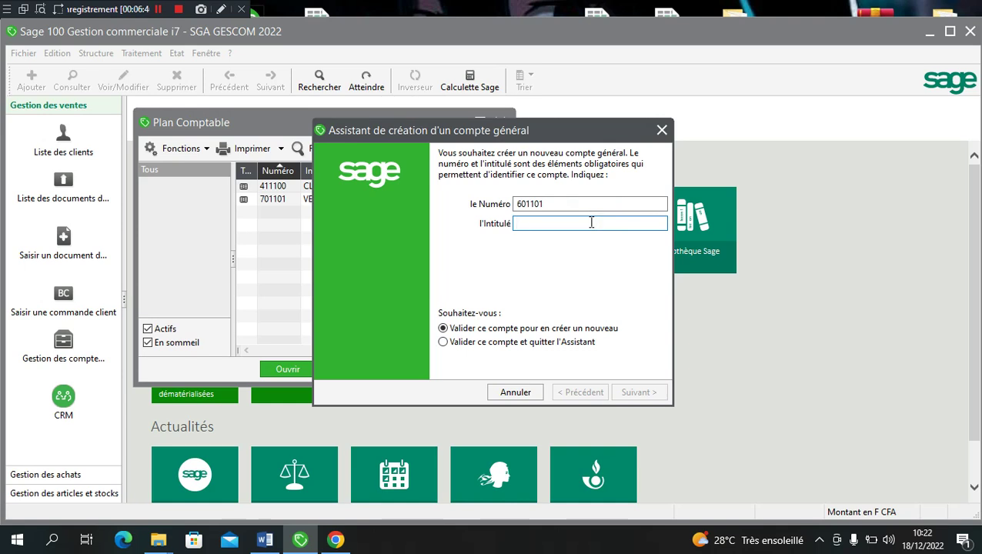
pyautogui.write('ACHATD')
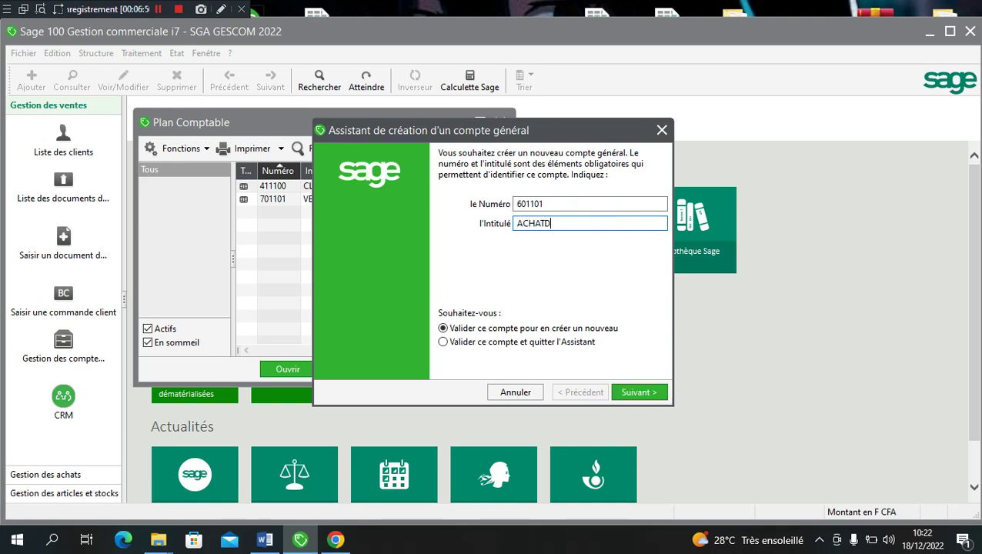
pyautogui.press('BackSpace')
pyautogui.write('DE MA')
pyautogui.write('TER')
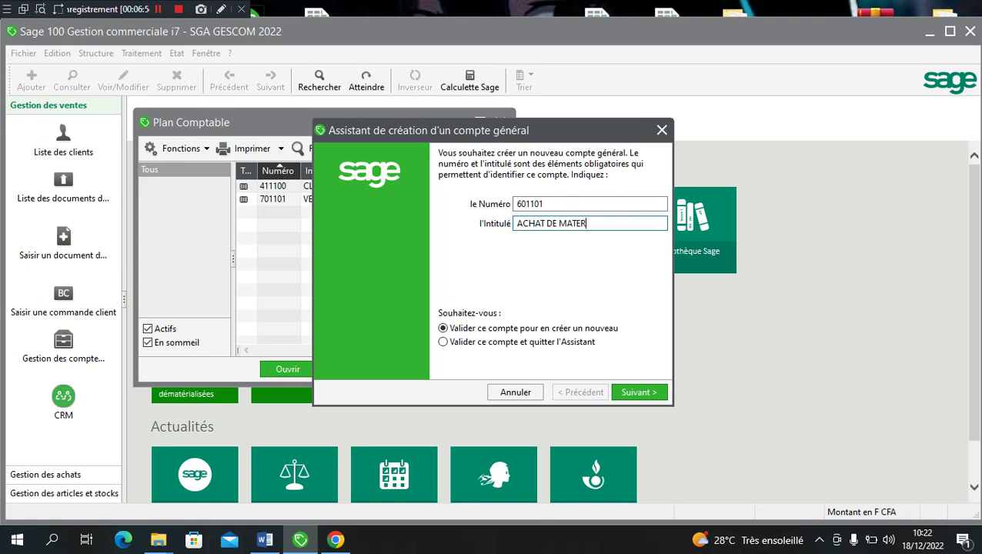
pyautogui.write('IELS')
pyautogui.press('Return')
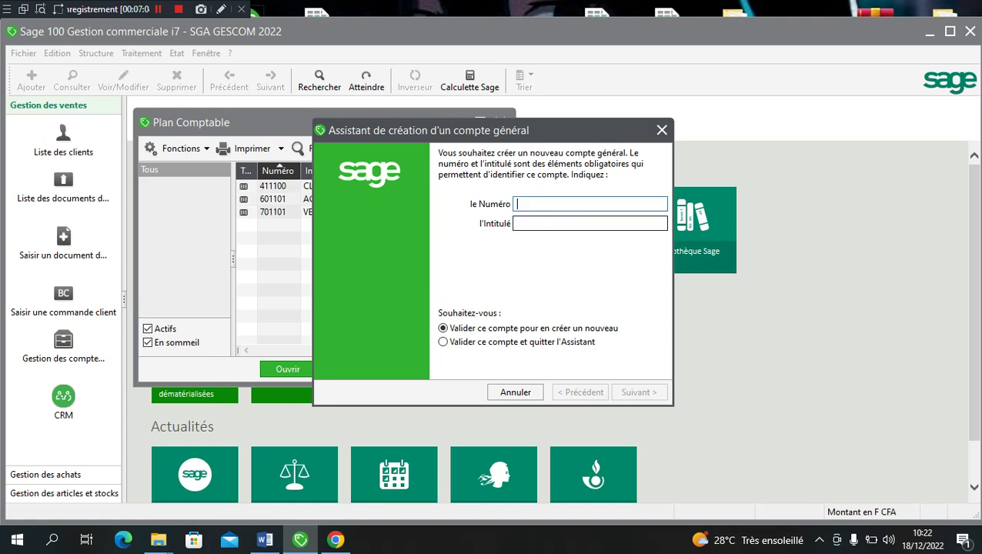
# Create general account 401100 titled FOURNISSEURS and continue with another new account.
pyautogui.write('401100')
pyautogui.click(615, 225)
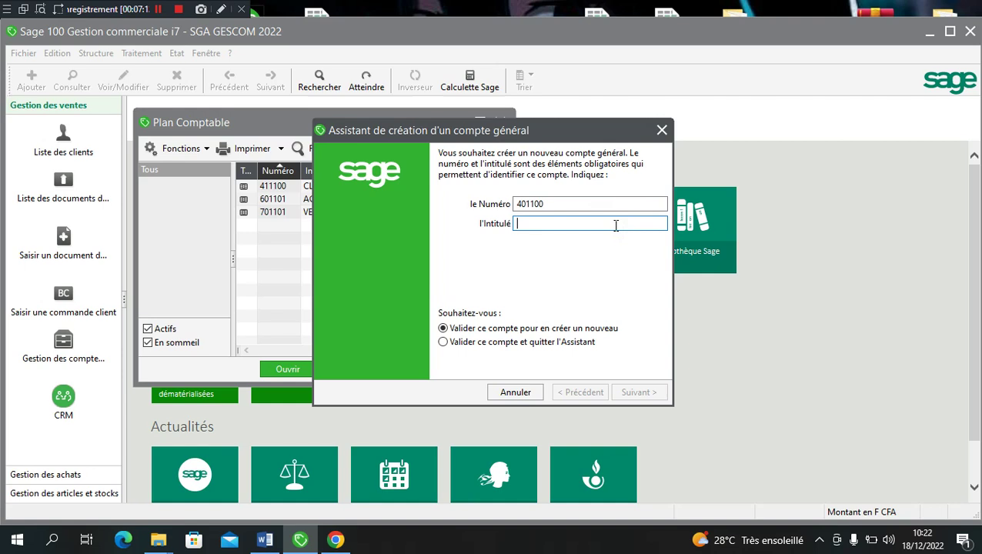
pyautogui.write('FOURNISS')
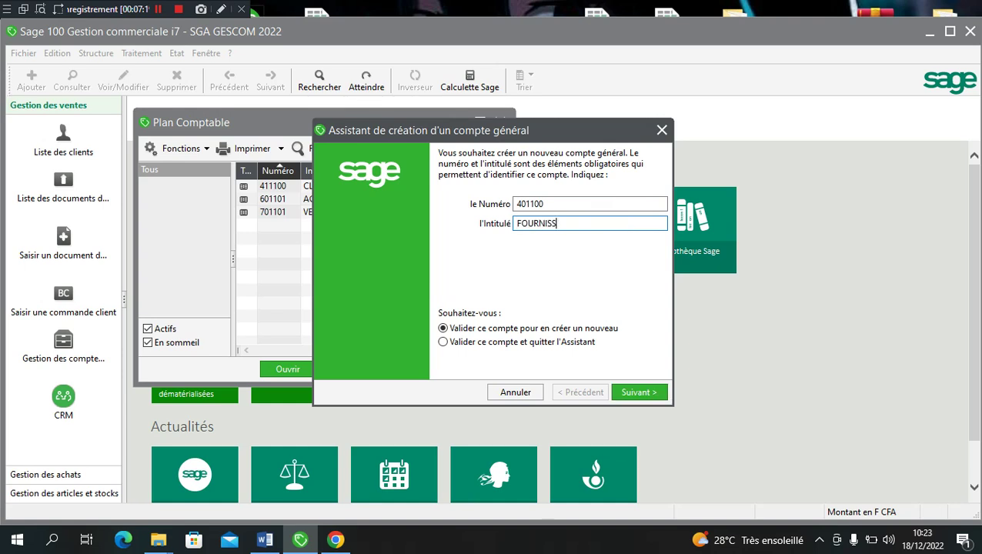
pyautogui.write('EURS')
pyautogui.press('Return')
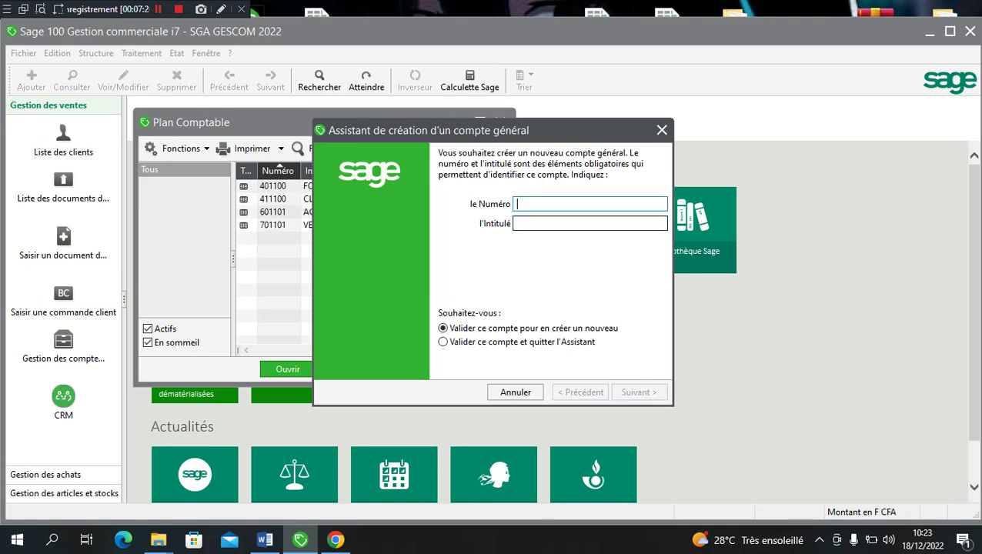
# Create general account 445200 titled TVA DEDUCTIBLES and continue with another new account.
pyautogui.write('445200')
pyautogui.press('Tab')
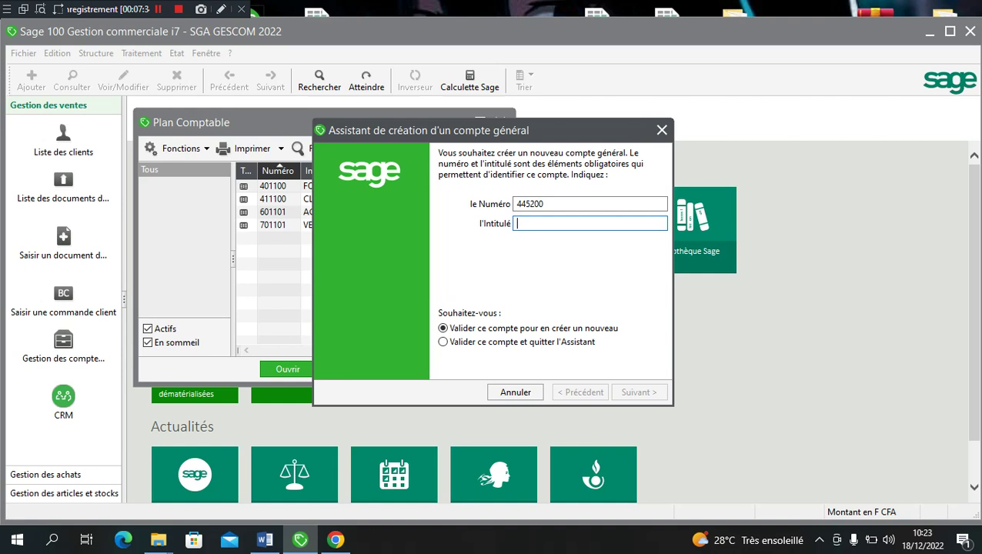
pyautogui.write('TVA DE')
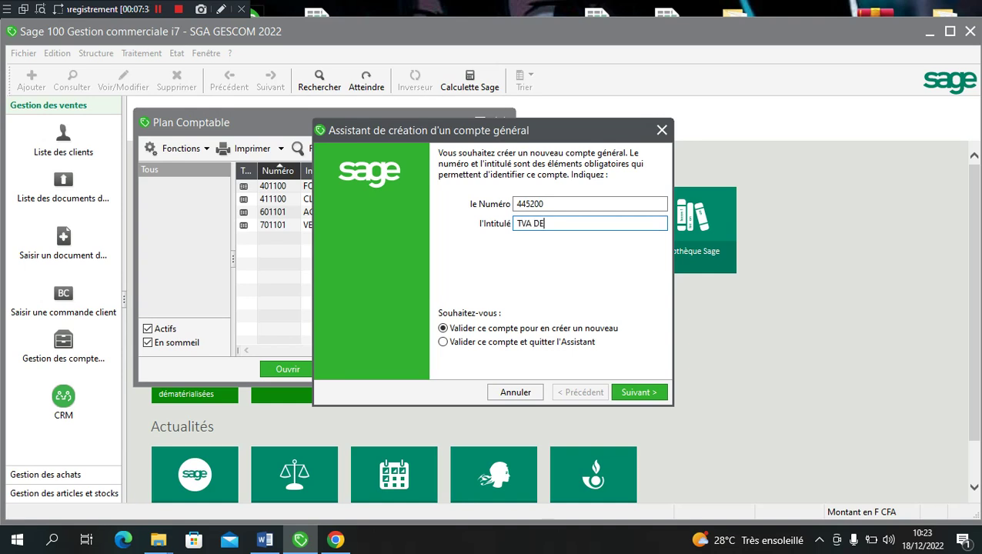
pyautogui.write('DUCTIBLES')
pyautogui.click(162, 10)
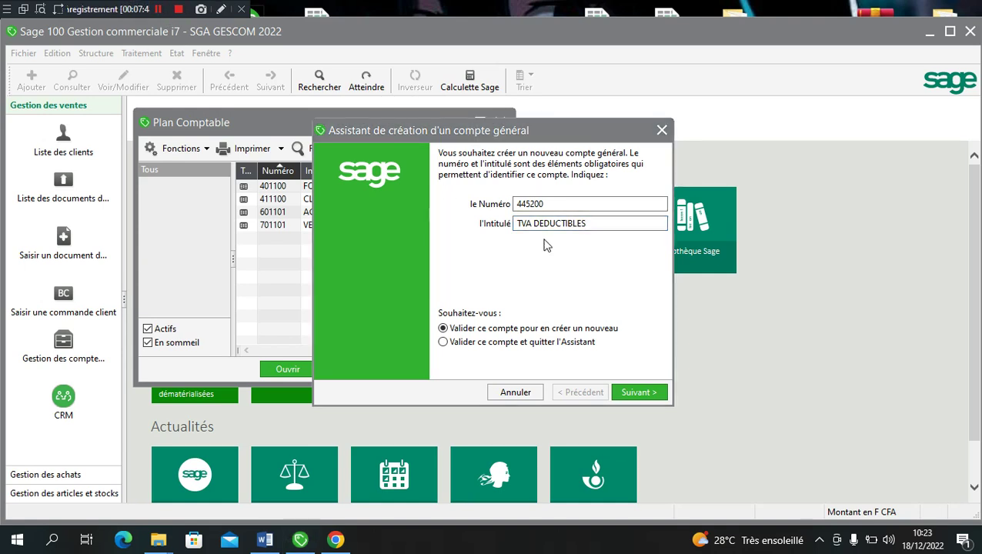
pyautogui.click(636, 394)
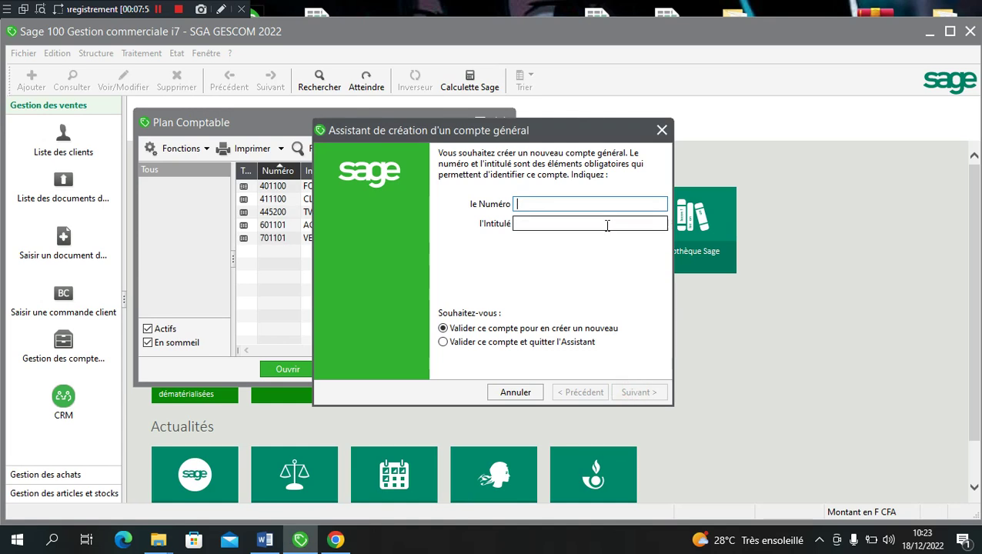
# Create general account 443100 titled TVA COLLECTEE and close the account creation assistant.
pyautogui.write('443100')
pyautogui.click(640, 228)
pyautogui.write('T')
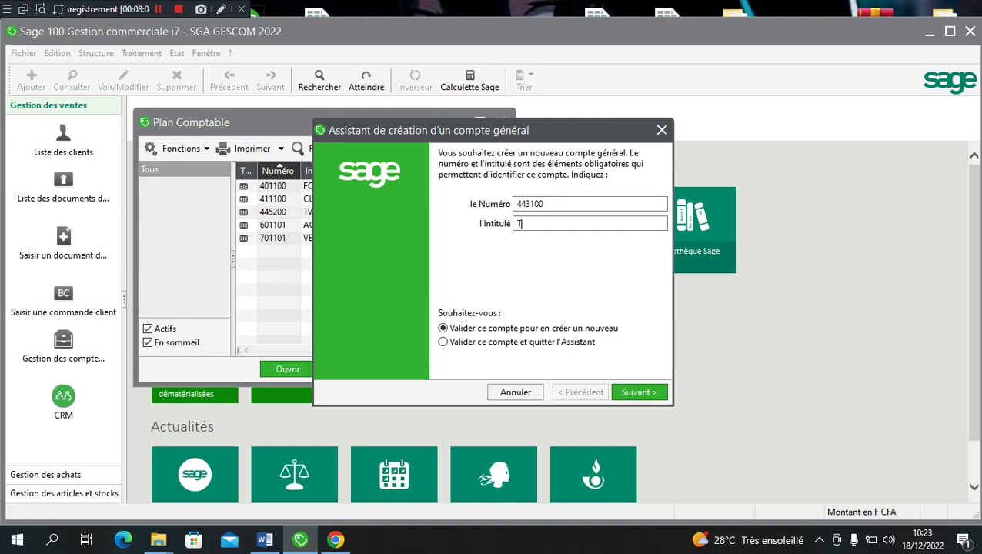
pyautogui.write('VA COLLECTEE')
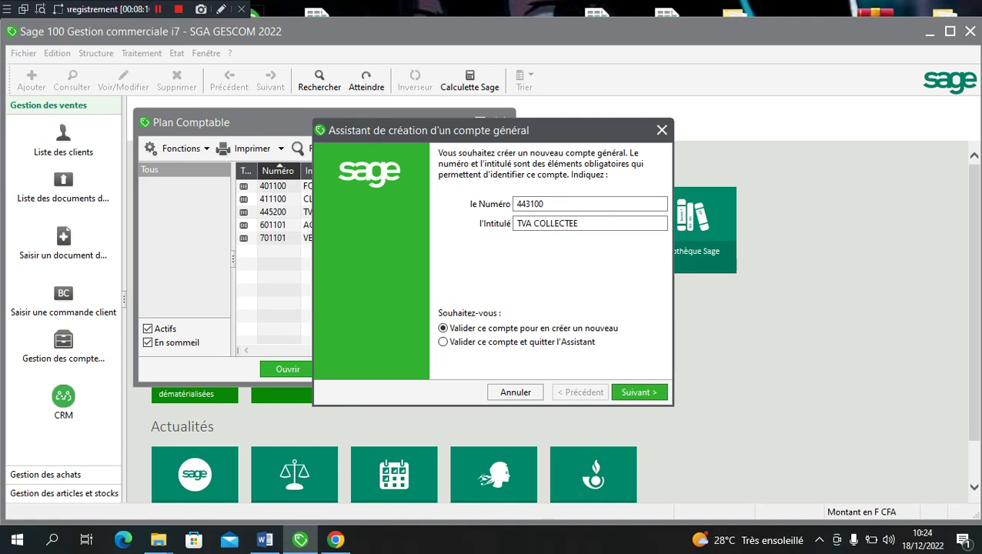
pyautogui.press('Return')
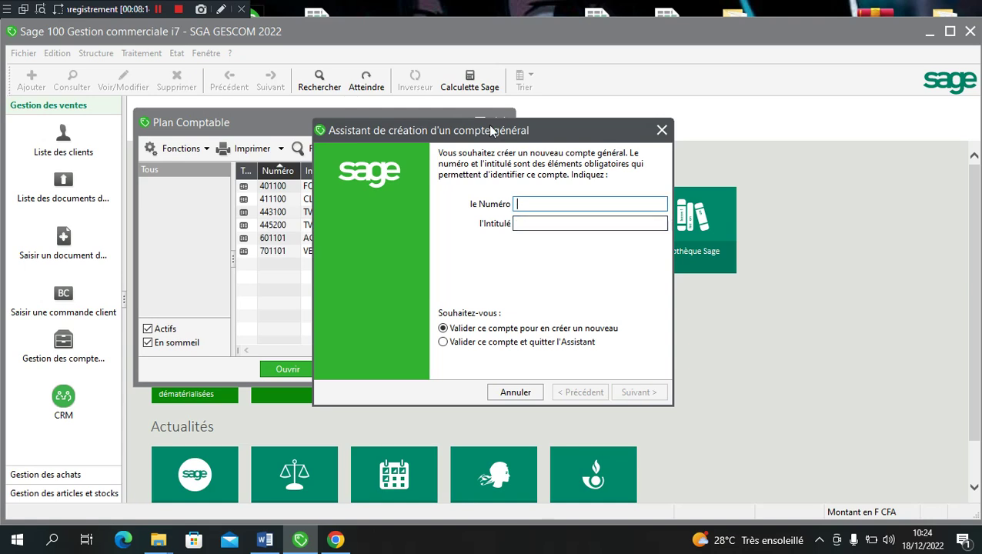
pyautogui.click(259, 126)
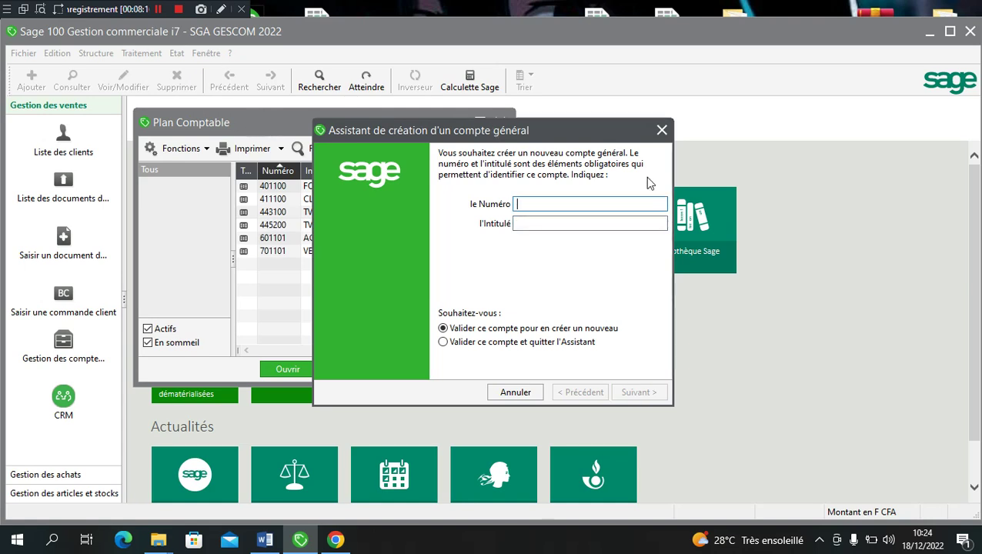
pyautogui.click(662, 130)
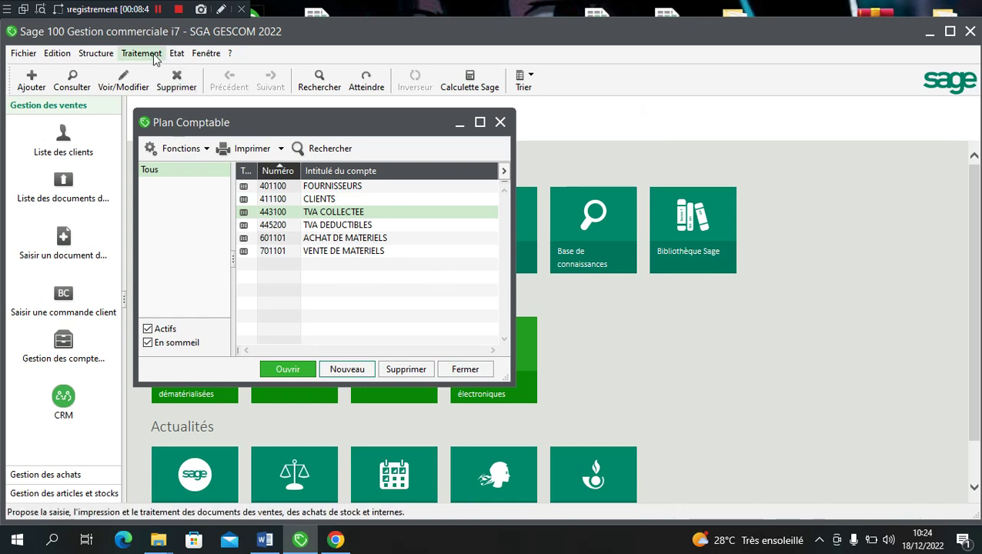
# Open the list of tax rates (Taux de taxes) from the accounting structure elements.
pyautogui.click(108, 57)
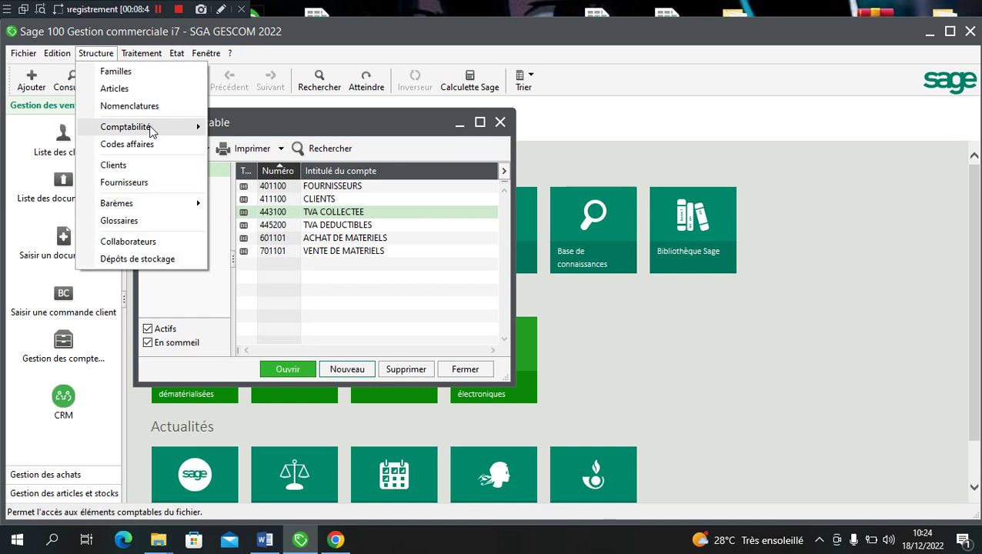
pyautogui.moveTo(151, 129)
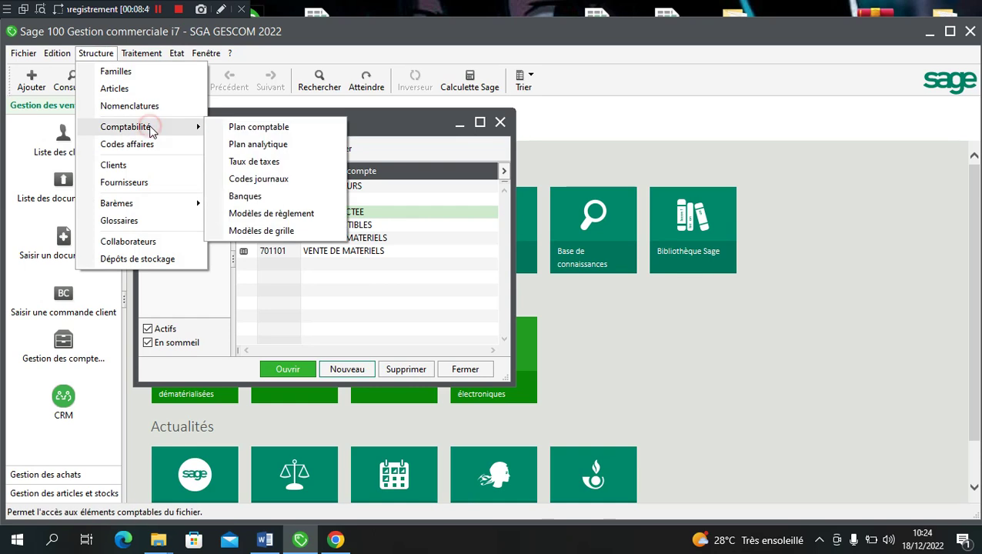
pyautogui.click(276, 163)
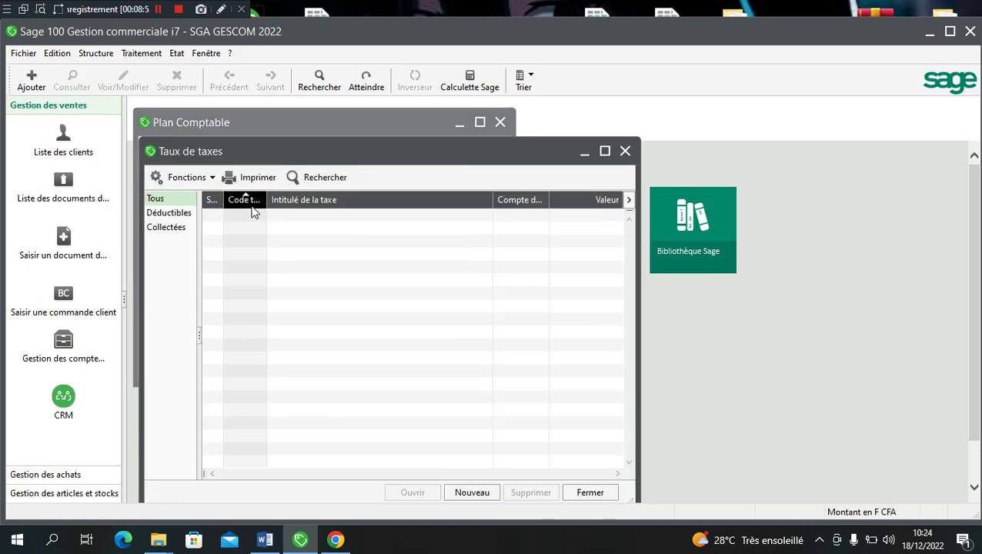